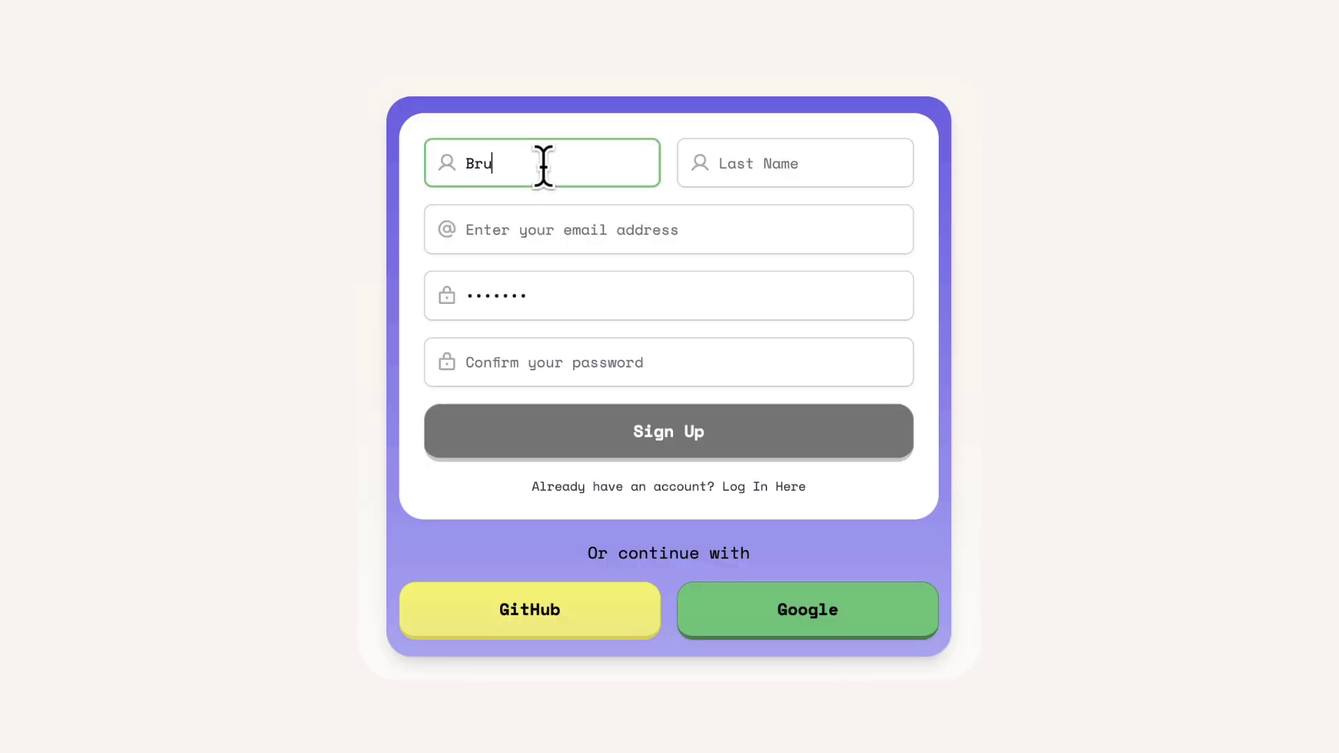
pyautogui.write('ce')
# Step: Enter first name, last name, email and matching passwords, then submit the sign-up form
pyautogui.press('Tab')
pyautogui.press('Tab')
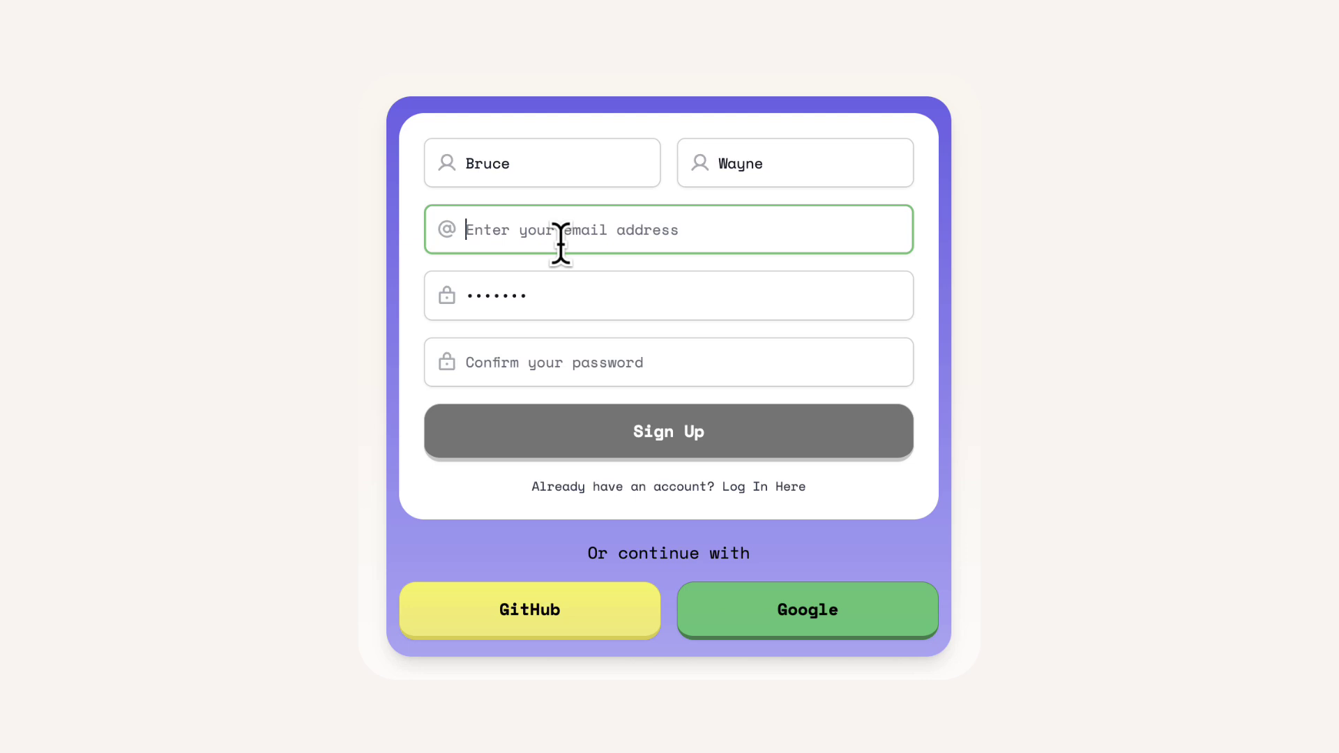
pyautogui.press('Tab')
pyautogui.click(564, 344)
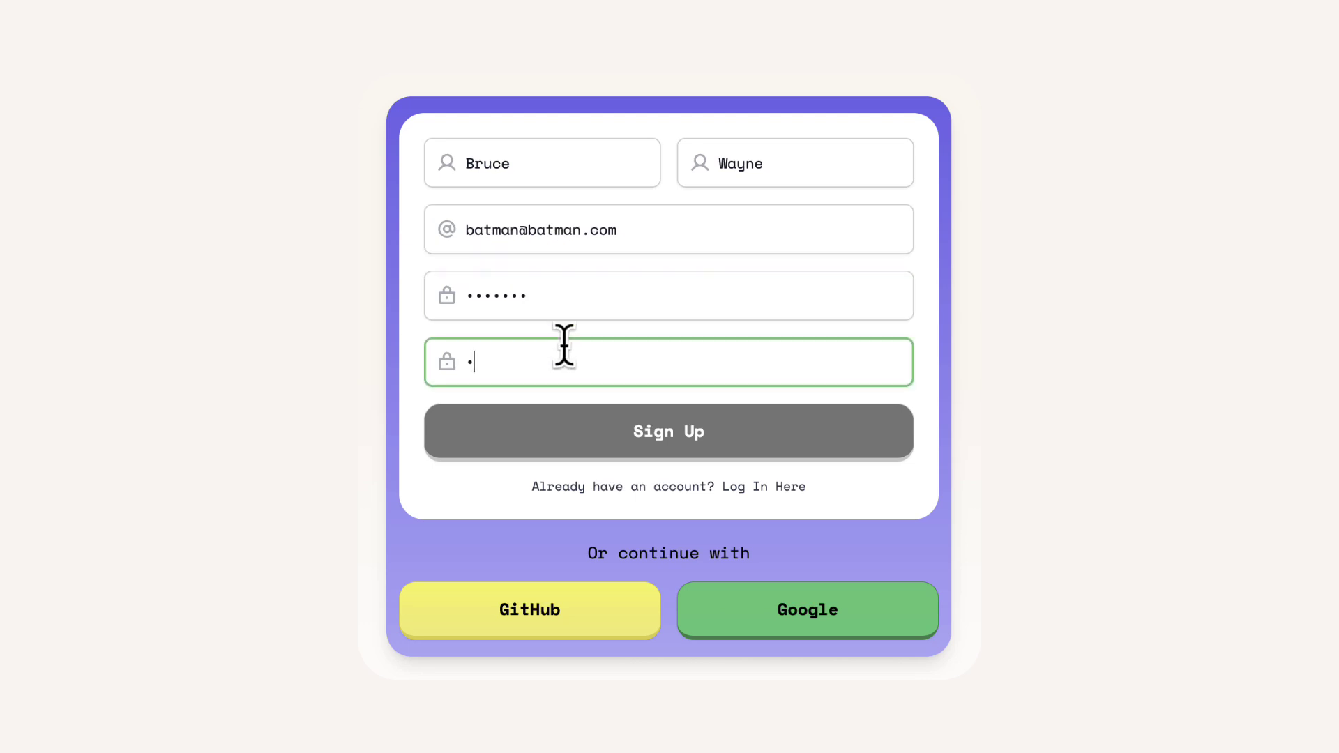
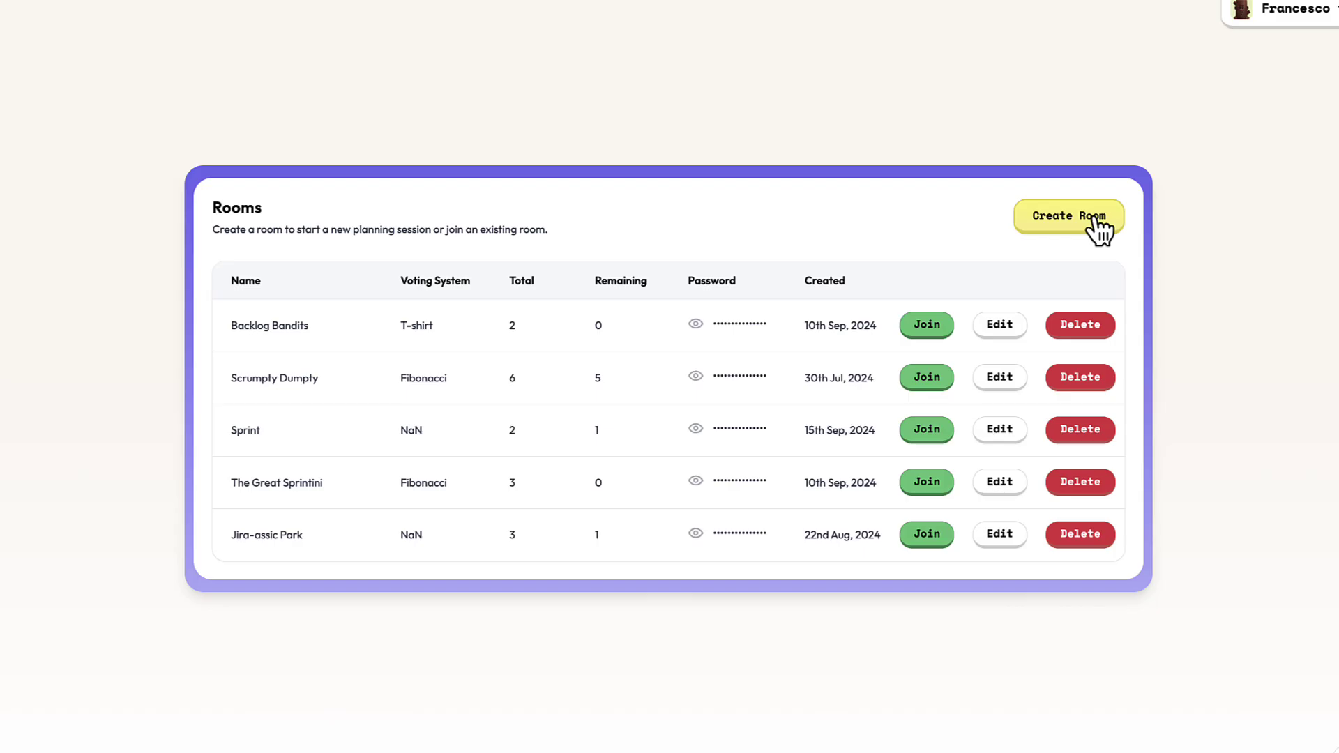
pyautogui.click(1089, 224)
pyautogui.click(583, 160)
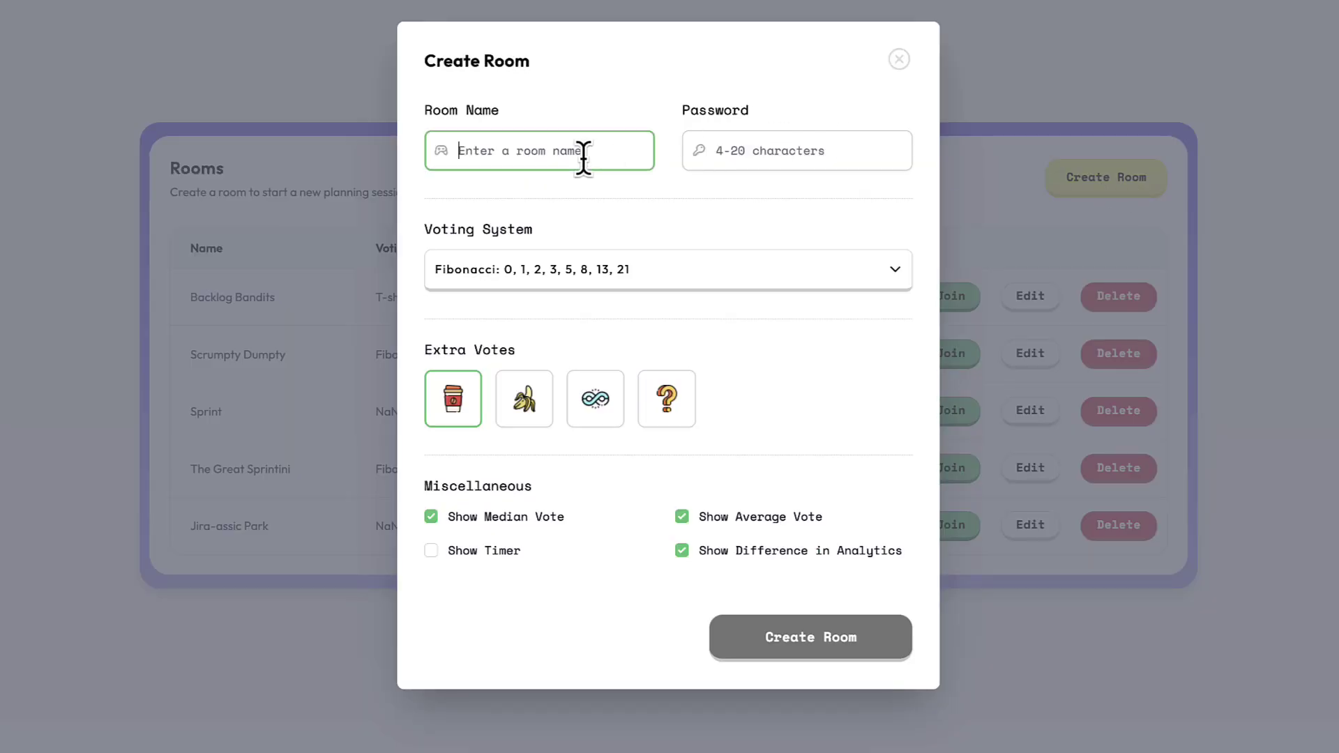
pyautogui.write('cave')
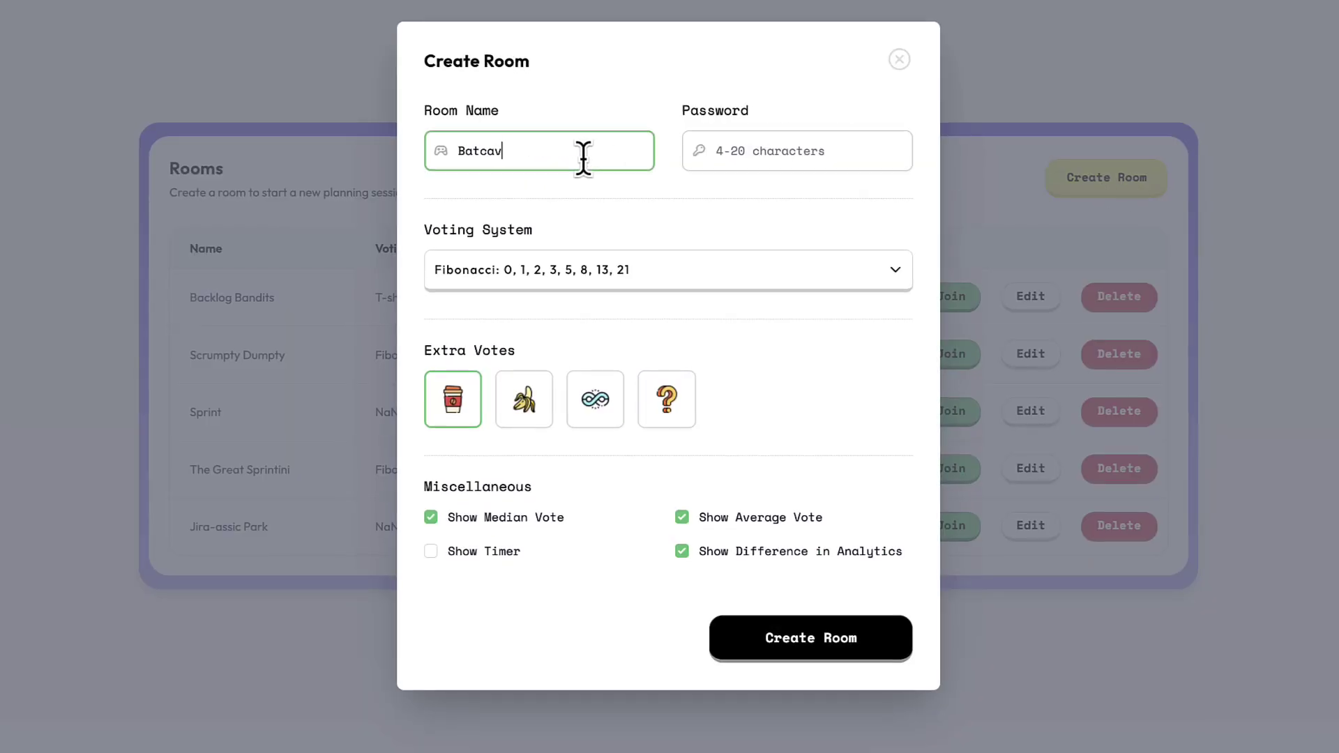
pyautogui.press('Tab')
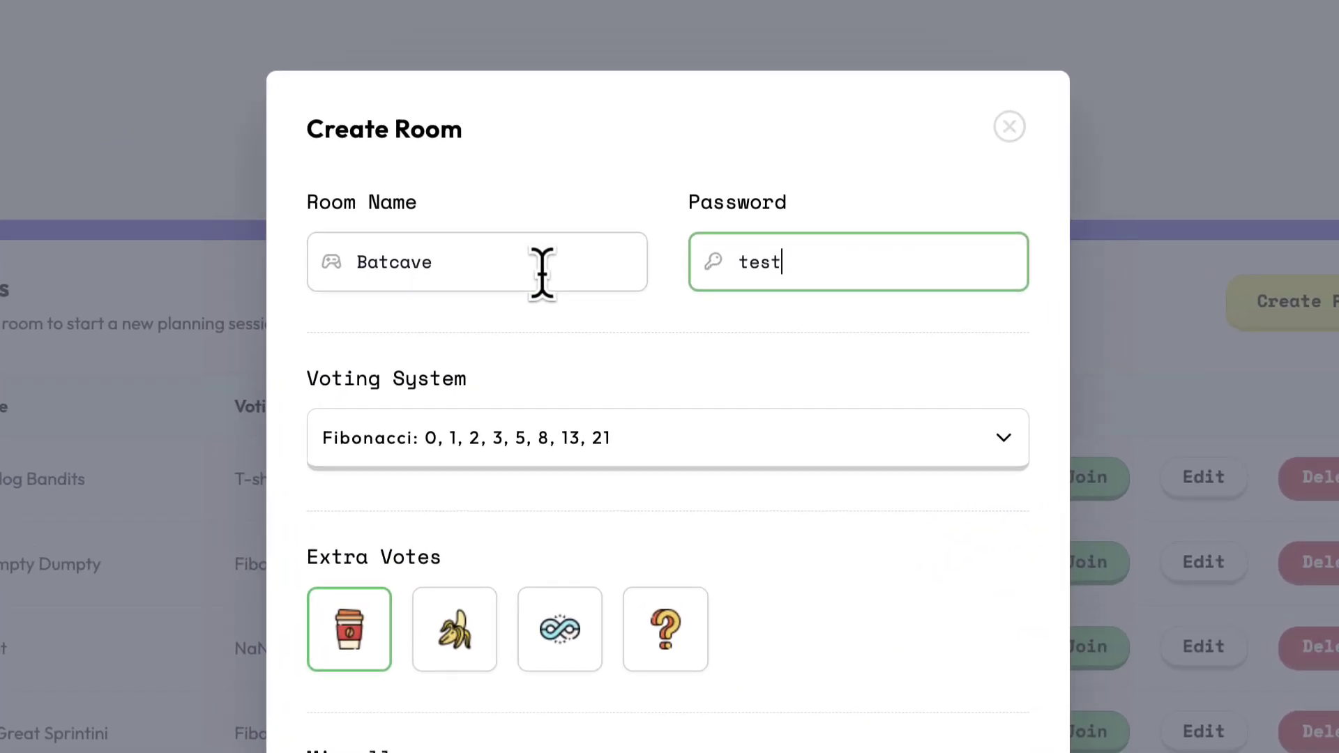
pyautogui.press('Tab')
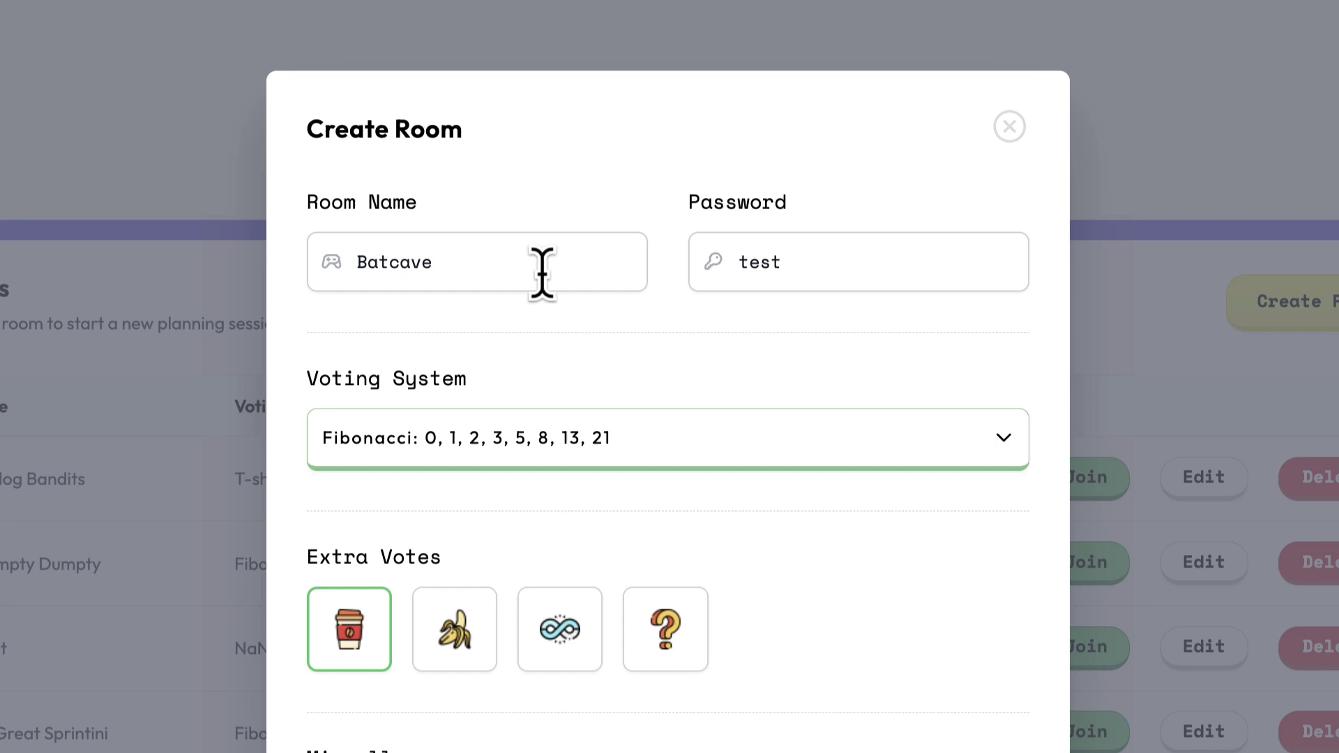
# Step: Choose Fibonacci voting, add banana and ? votes, enable the timer, hide the average, and create it
pyautogui.click(495, 437)
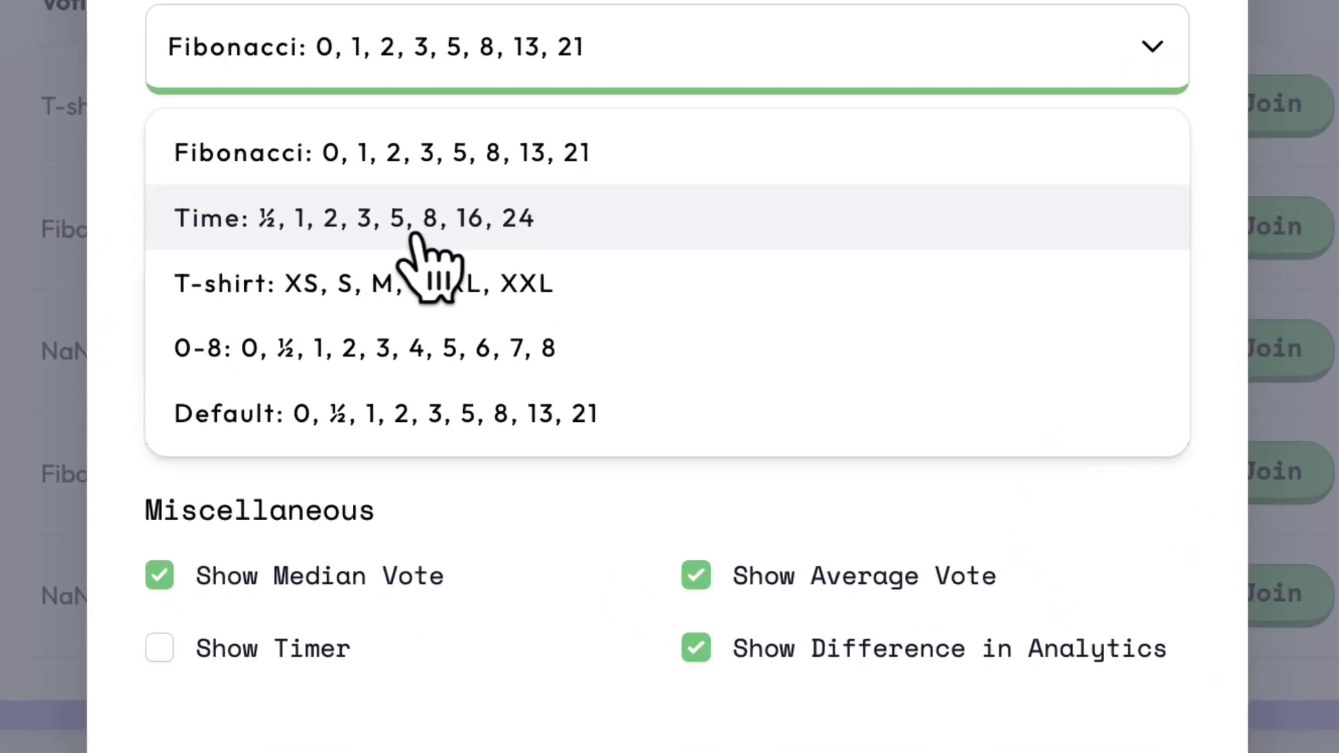
pyautogui.click(466, 333)
pyautogui.click(336, 267)
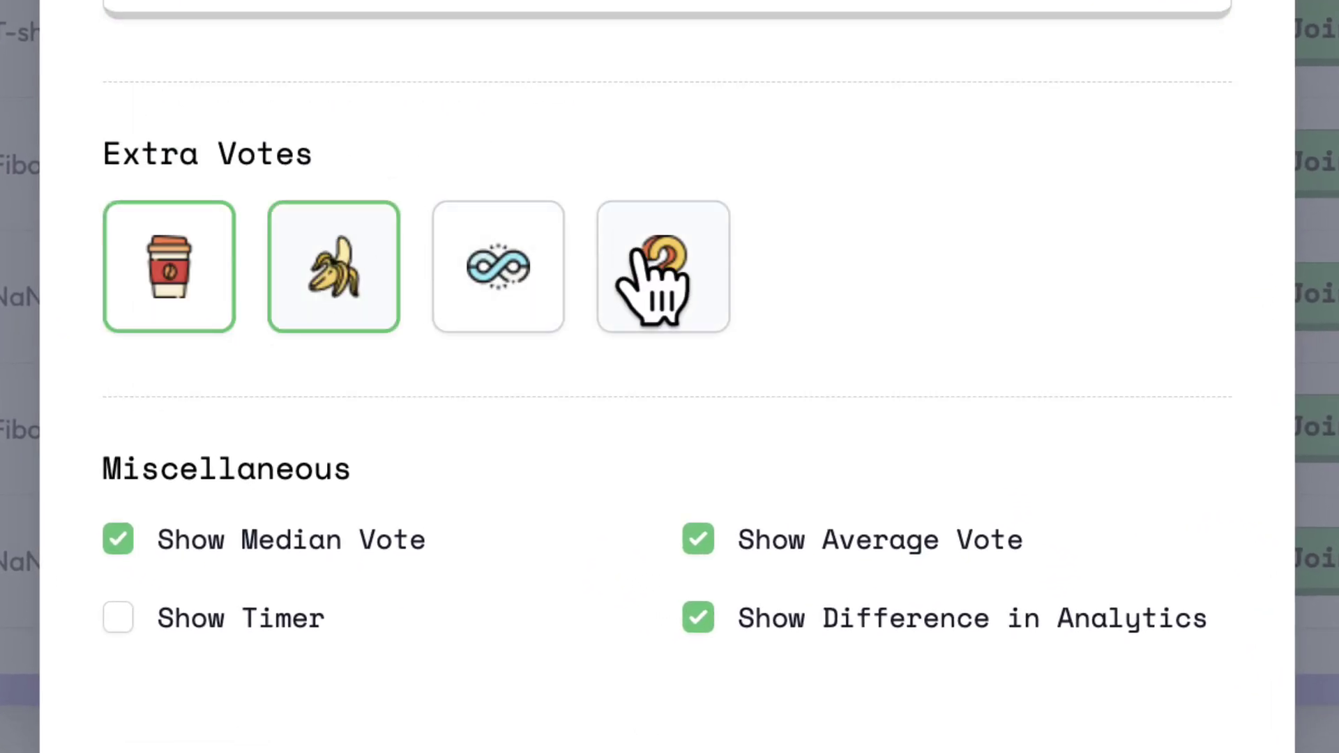
pyautogui.click(659, 267)
pyautogui.click(242, 622)
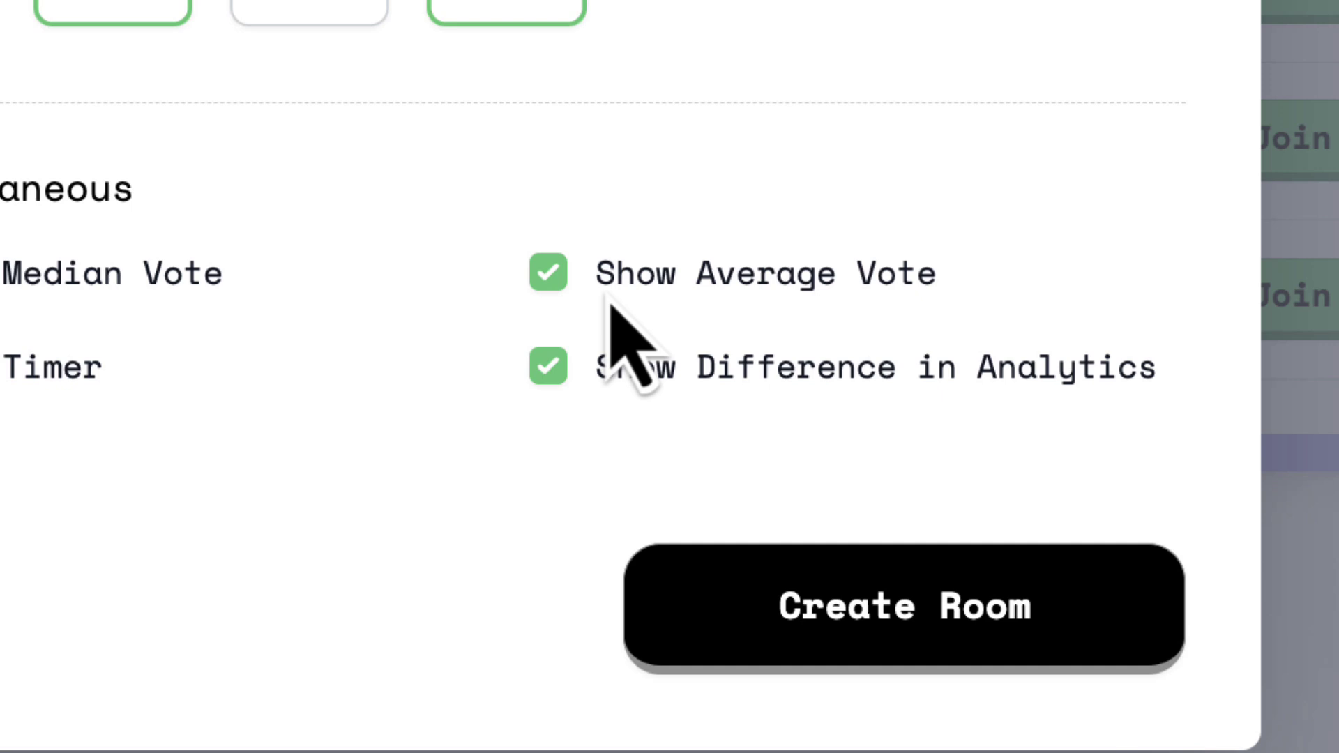
pyautogui.click(738, 539)
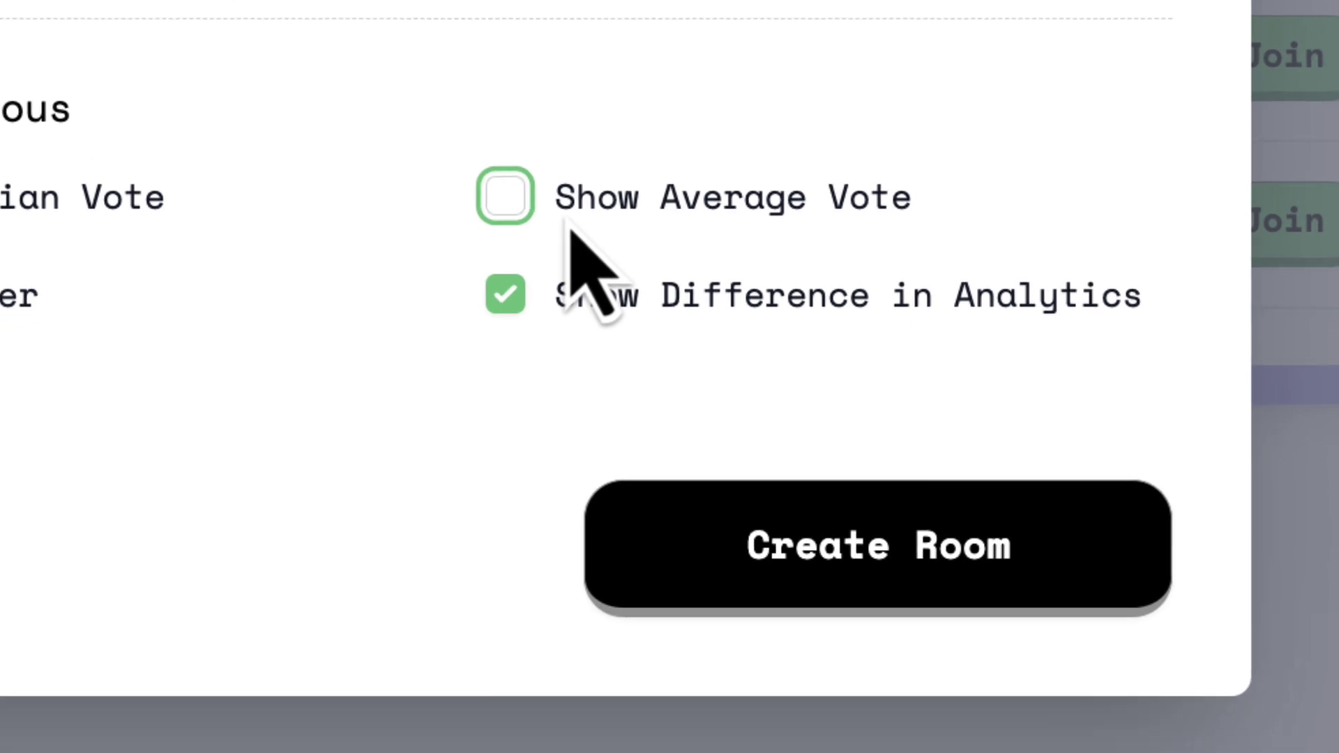
pyautogui.click(798, 546)
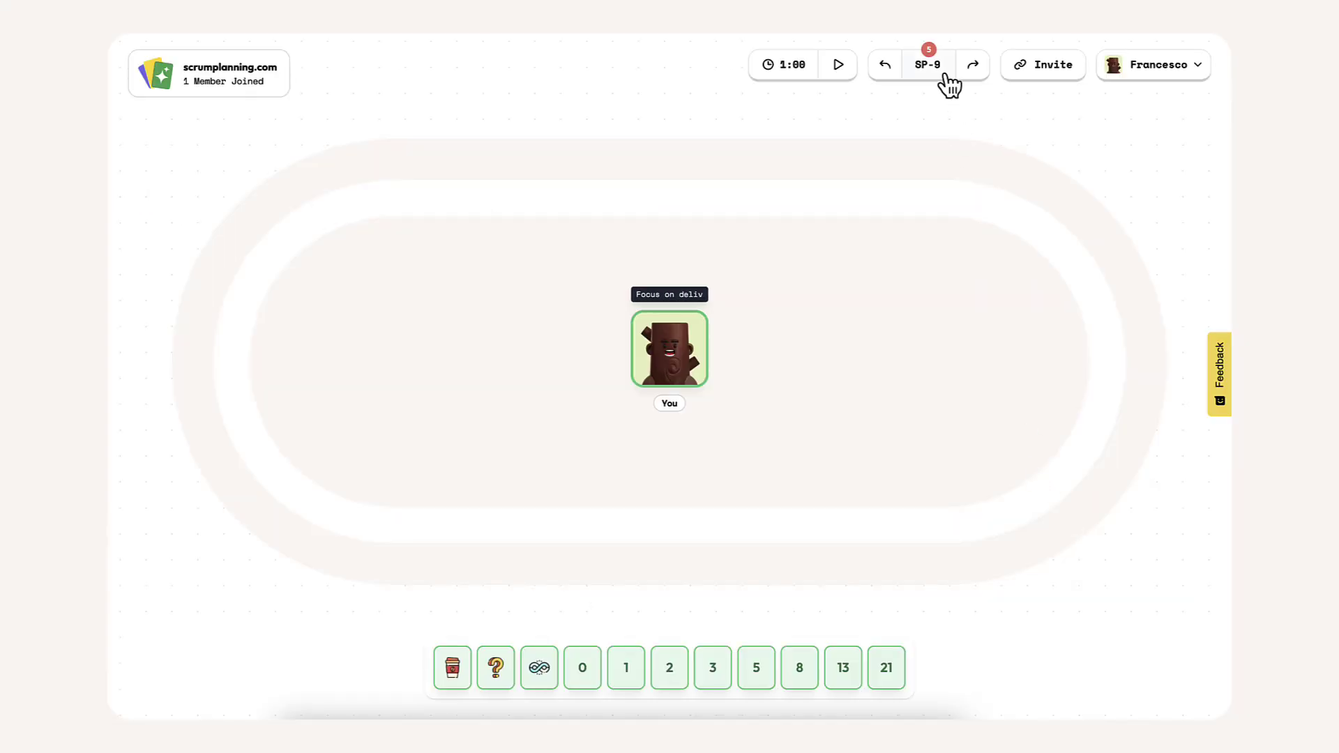
# Step: Add ticket SP-10 with link sp.com and a fix-the-website-issues description, then close the panel
pyautogui.click(945, 74)
pyautogui.click(1072, 181)
pyautogui.click(924, 276)
pyautogui.write('SP-10')
pyautogui.press('Tab')
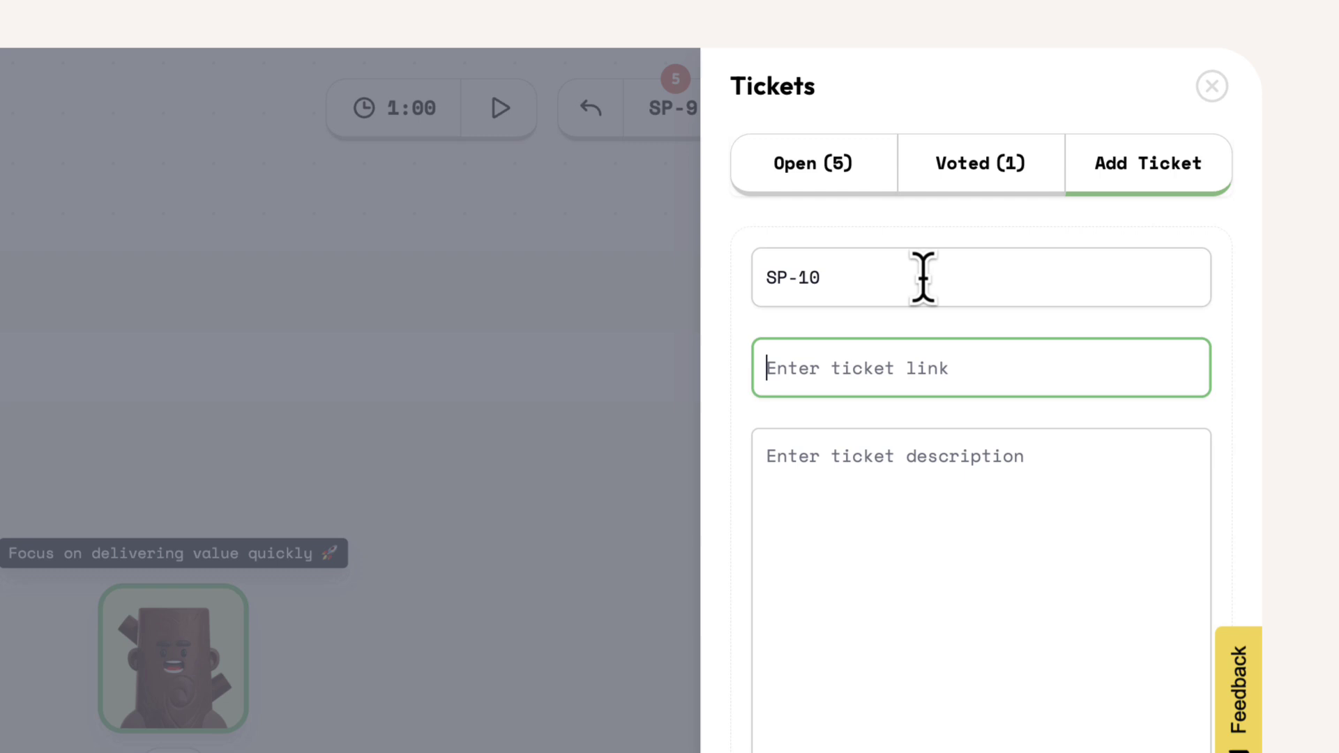
pyautogui.write('sp.com')
pyautogui.press('Tab')
pyautogui.write('Fixing the')
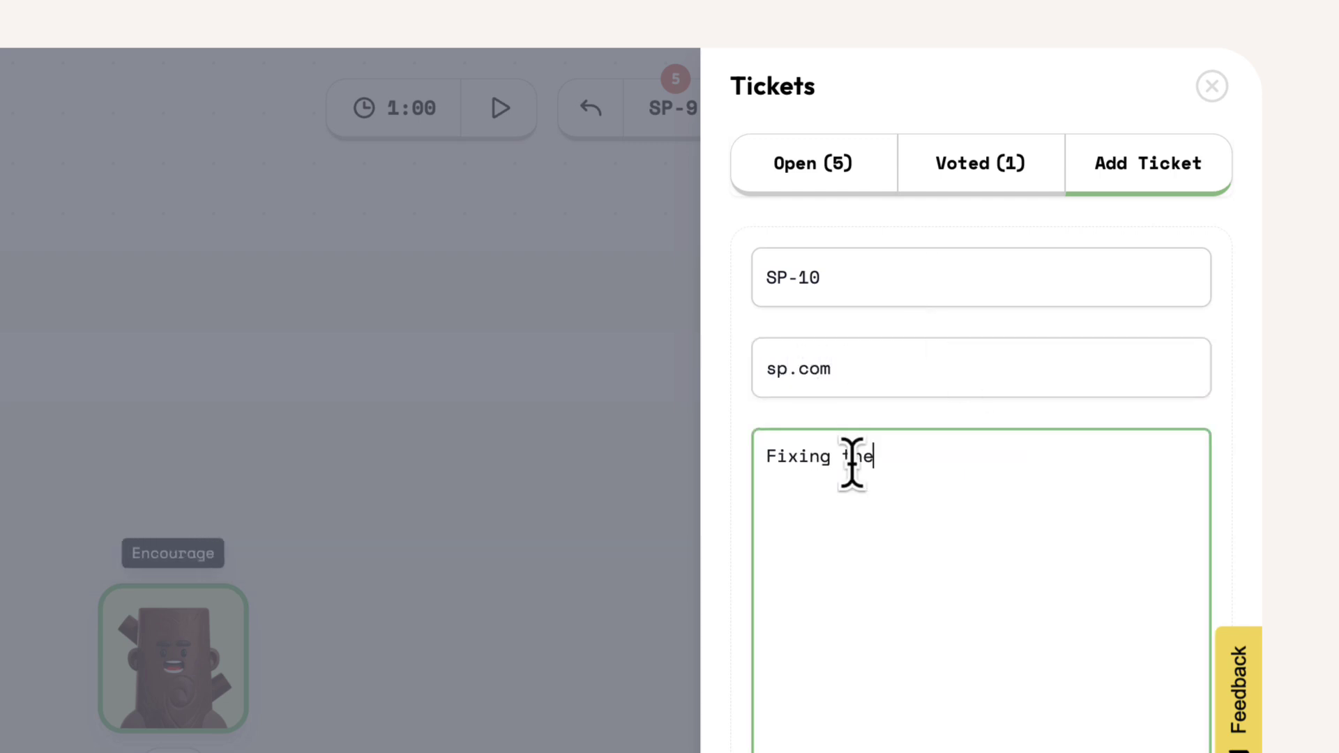
pyautogui.write(' website issues.')
pyautogui.press('Tab')
pyautogui.press('Return')
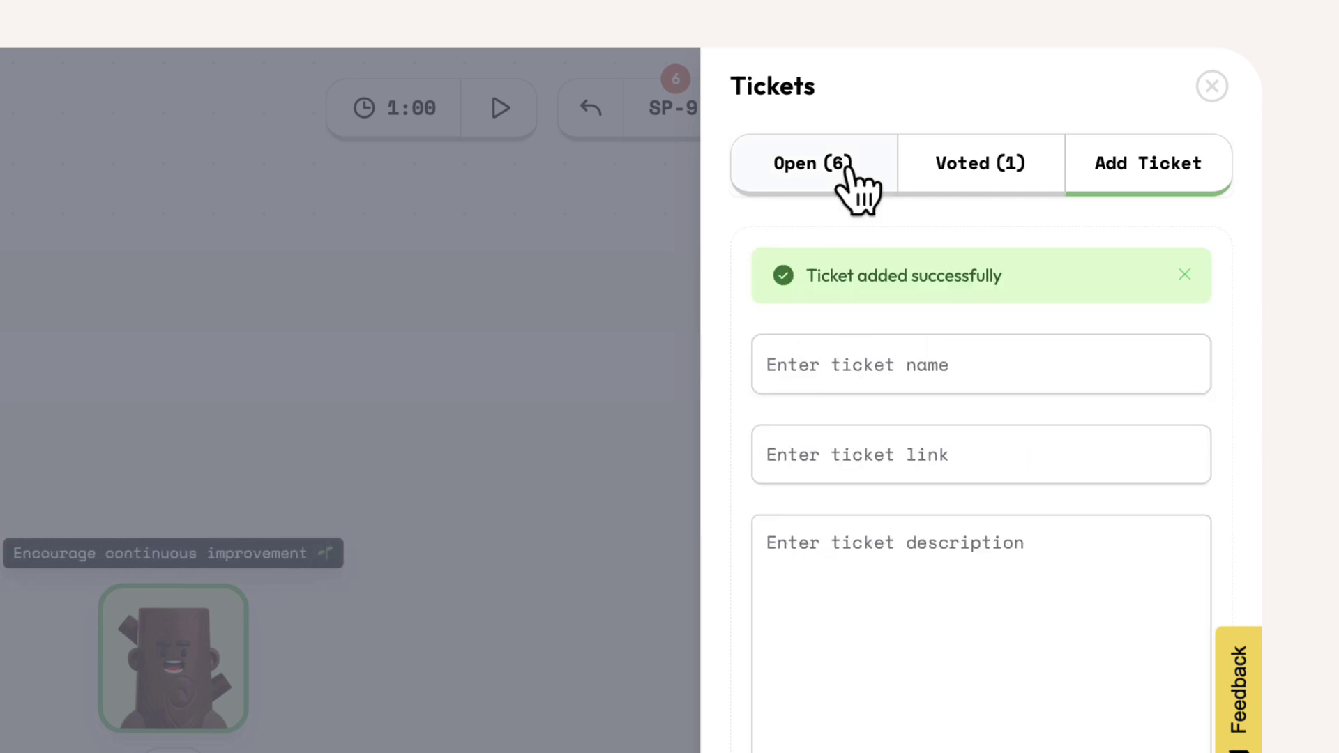
pyautogui.press('Escape')
# Step: Copy the Batcave invite link, then reveal the SP-1 votes (mode 5, average 6.67)
pyautogui.click(1061, 68)
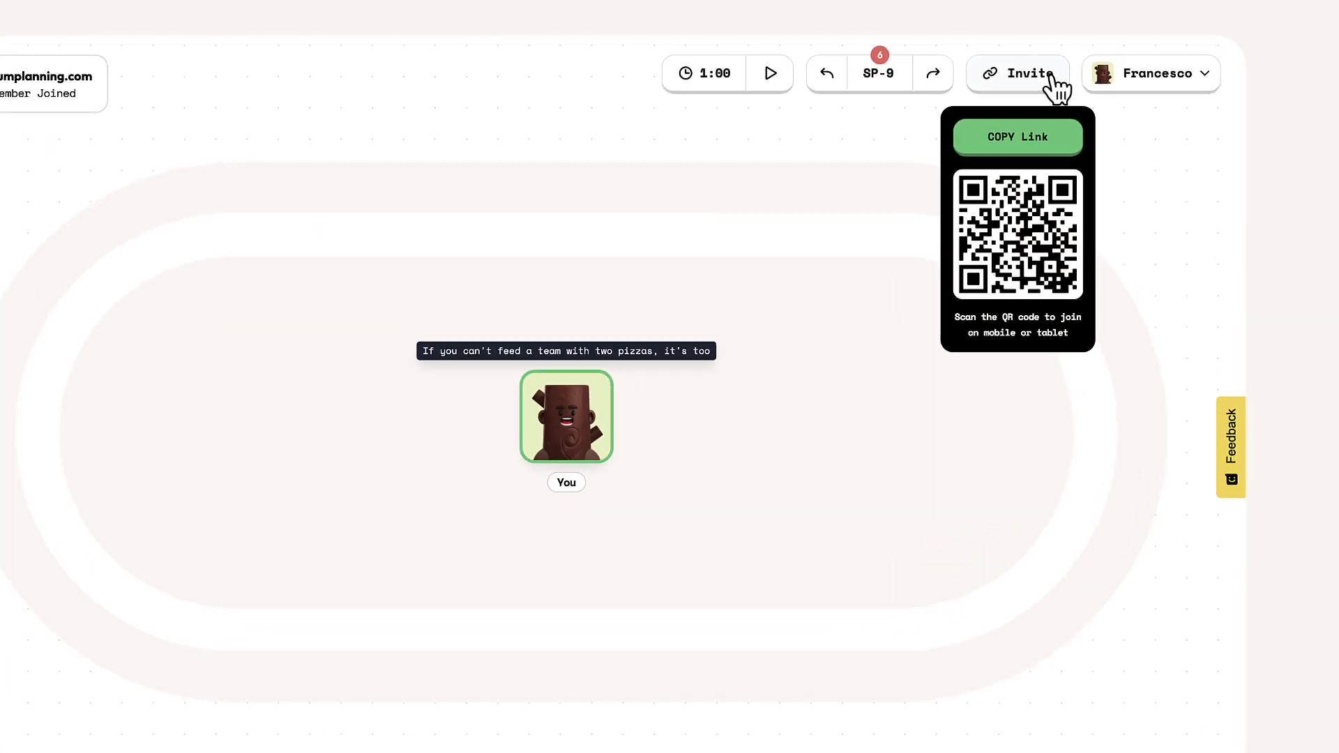
pyautogui.click(1052, 118)
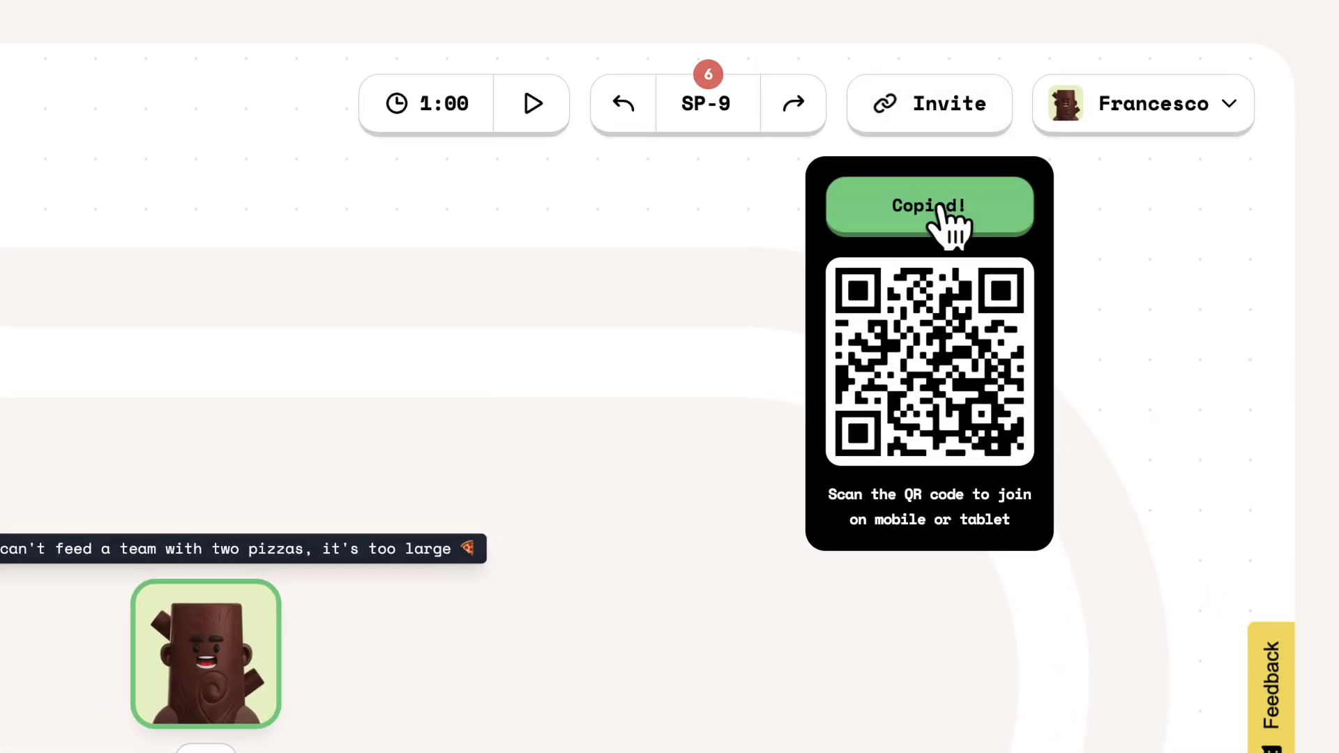
pyautogui.click(1103, 300)
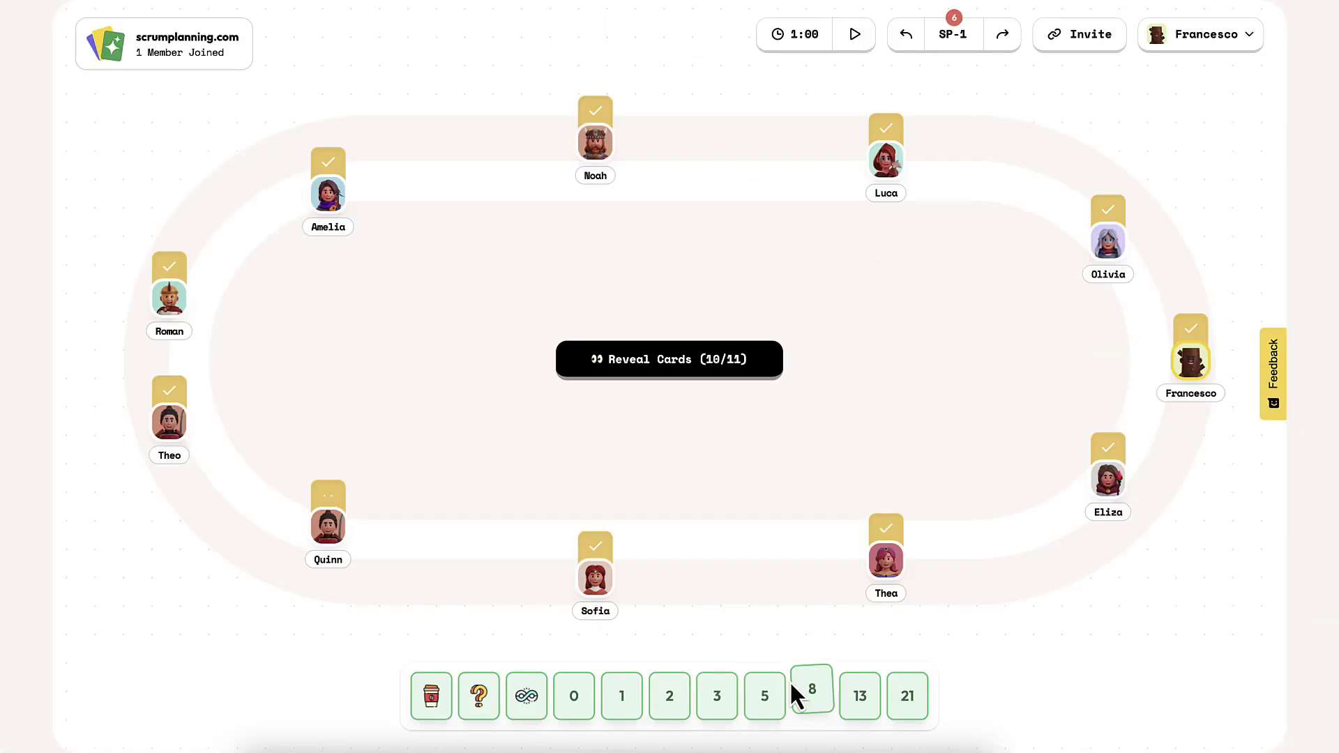
pyautogui.click(729, 376)
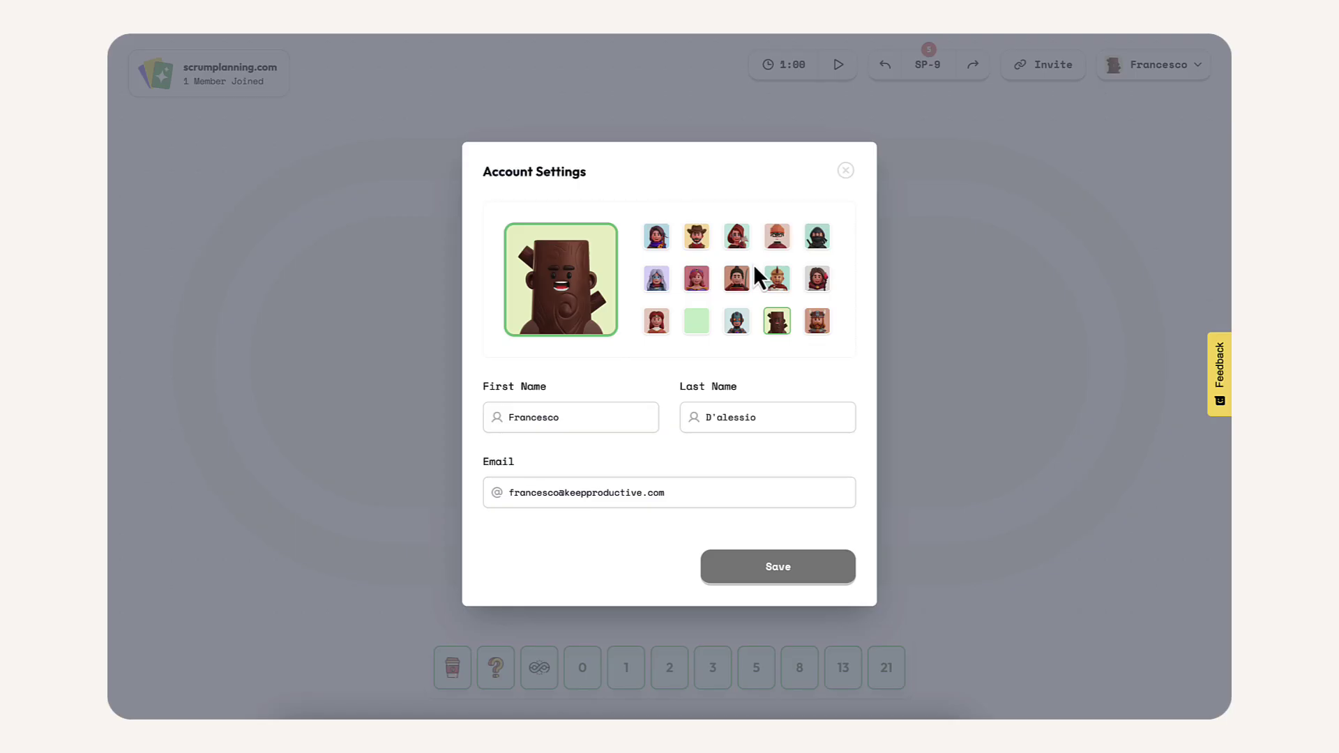
# Step: Pick a new profile avatar and save a 3-minute (180-second) voting timer
pyautogui.click(697, 240)
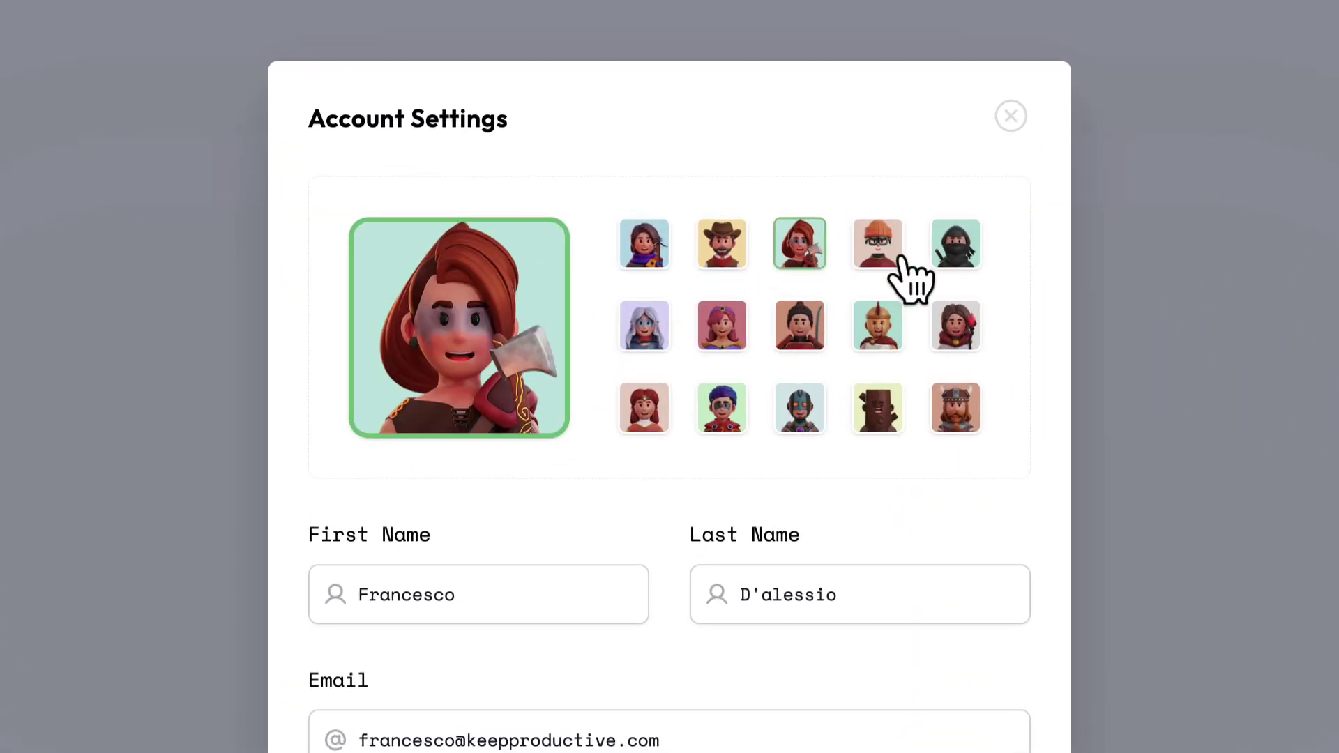
pyautogui.click(776, 240)
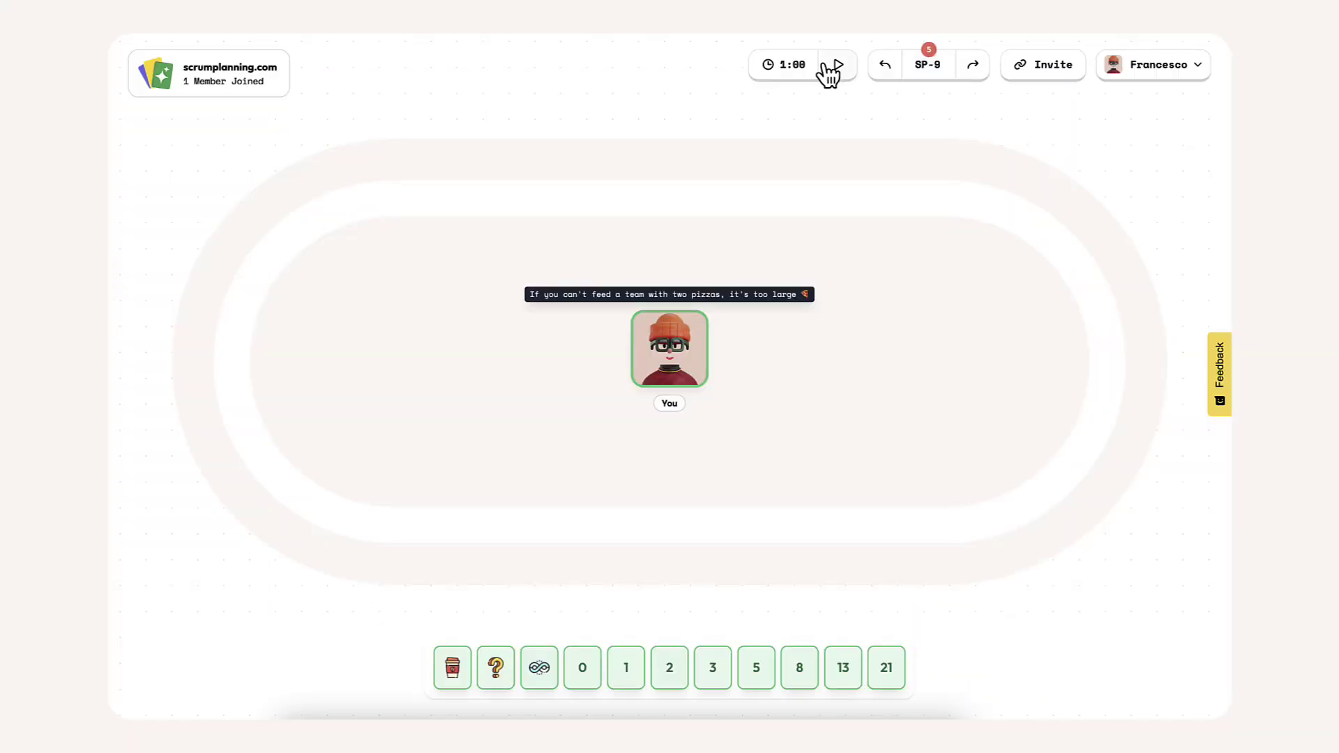
pyautogui.click(826, 66)
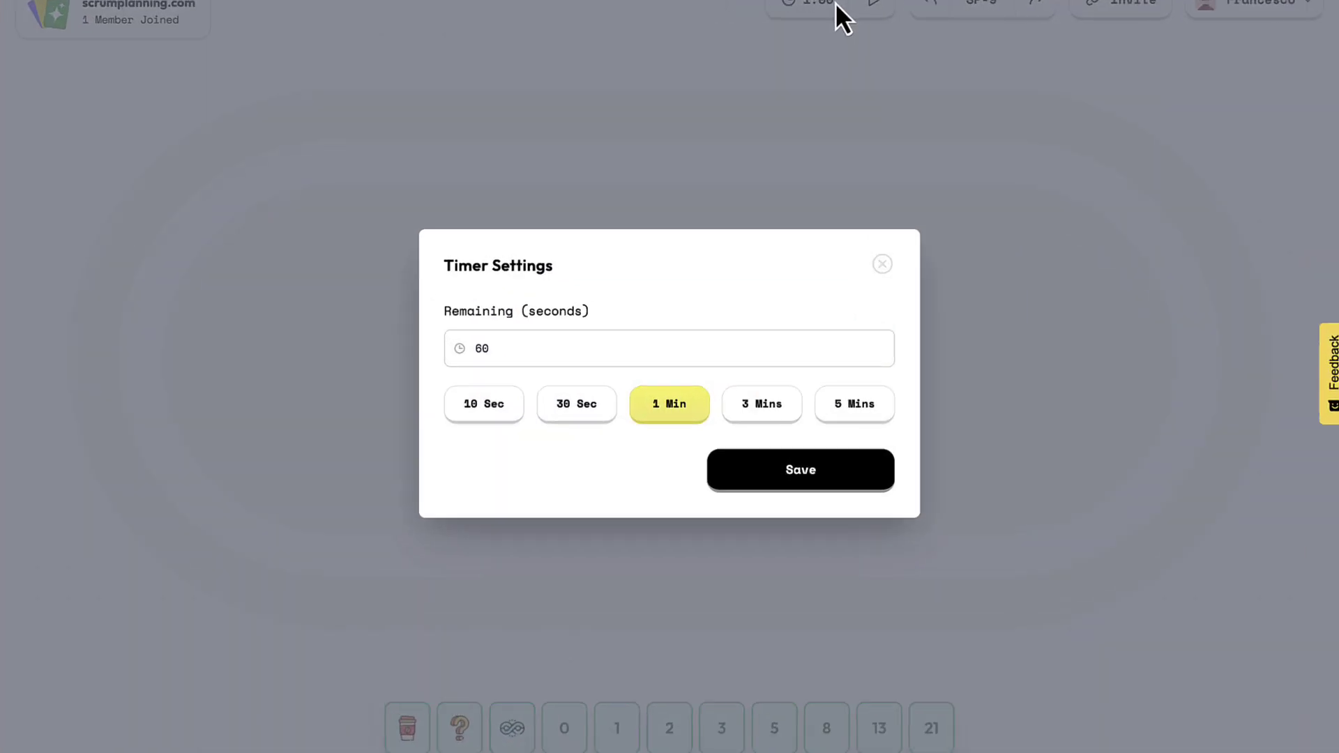
pyautogui.click(813, 424)
pyautogui.click(864, 529)
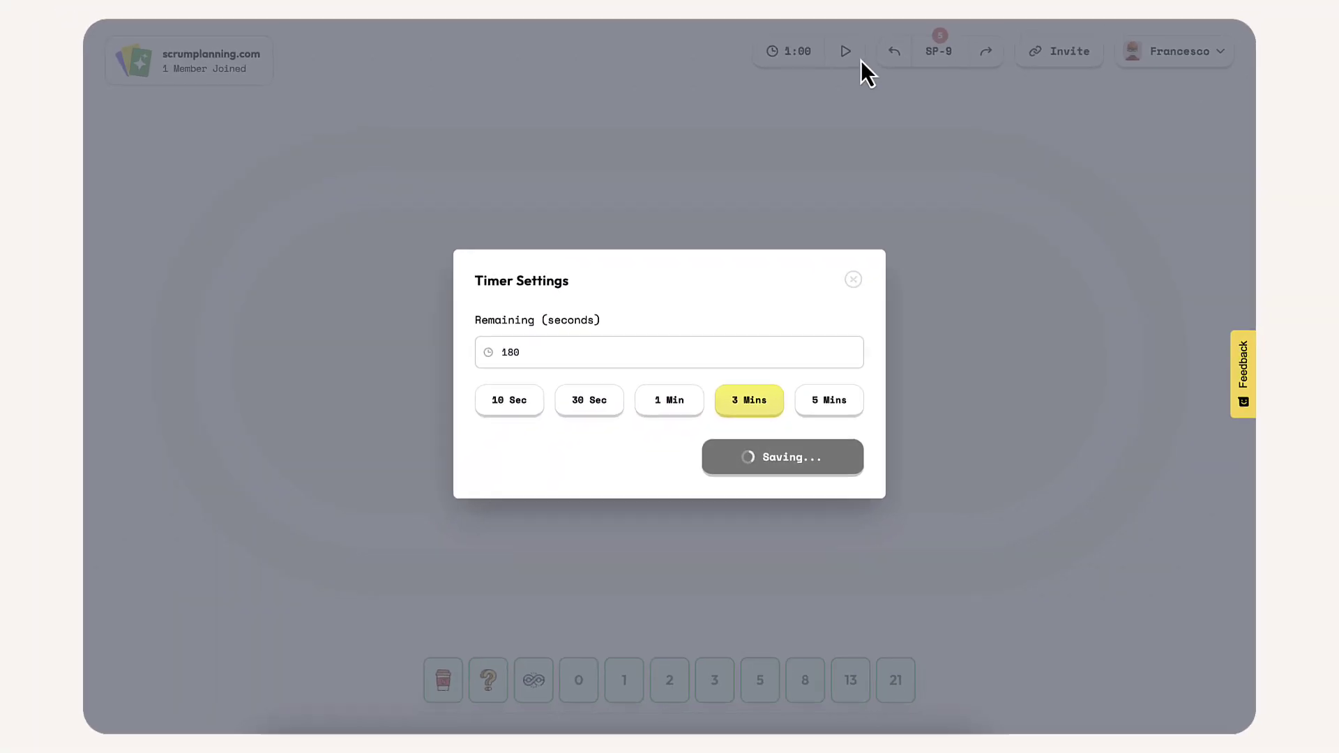